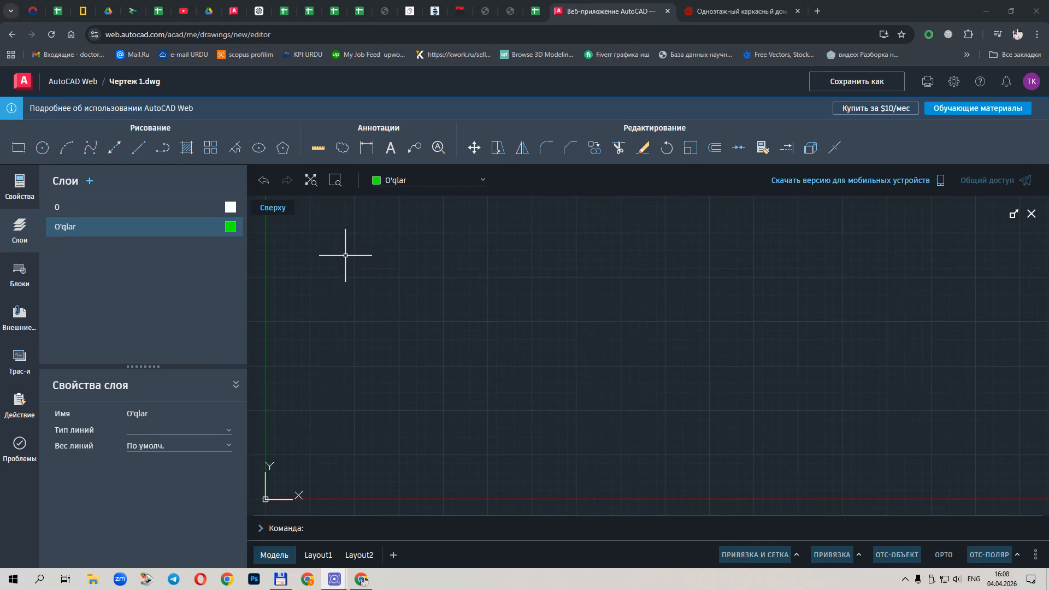
Step: Switch to the browser page for house project K-33 and examine the exterior views and the cutaway interior picture
click(67, 229)
mouse_move(733, 14)
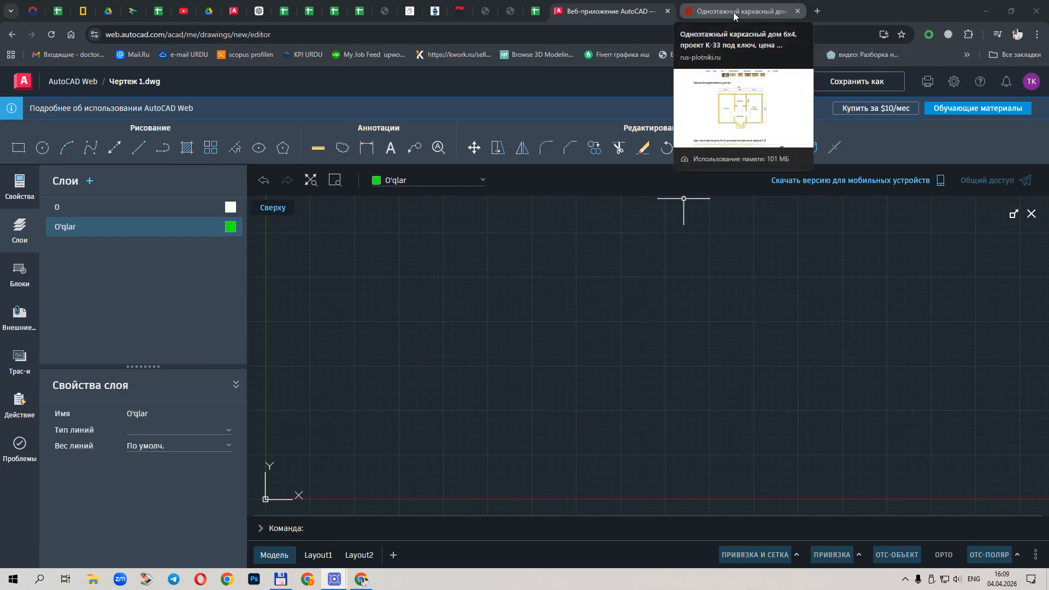
click(735, 12)
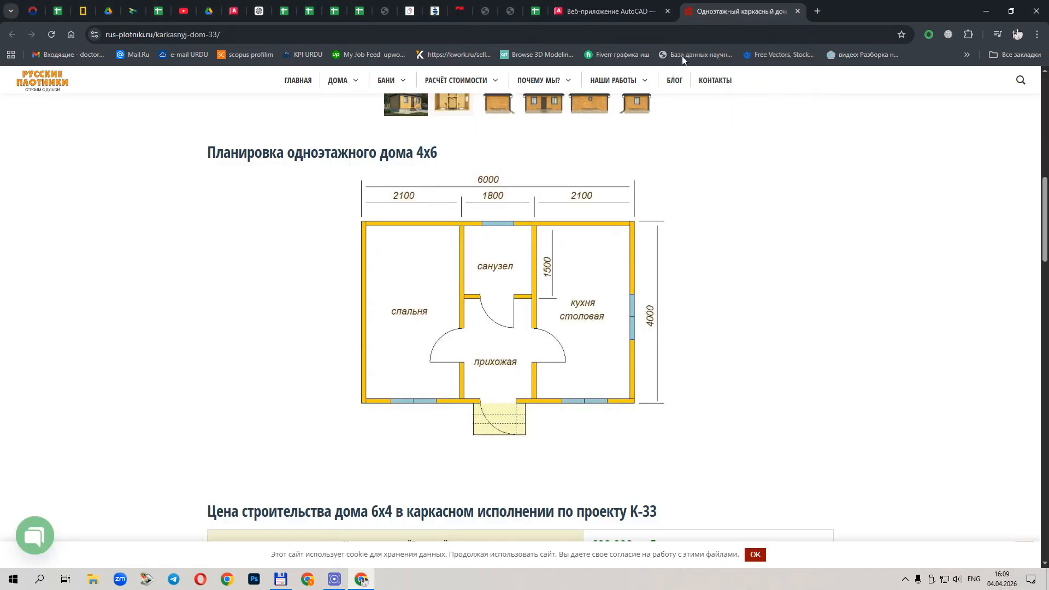
scroll(763, 279, up, 8)
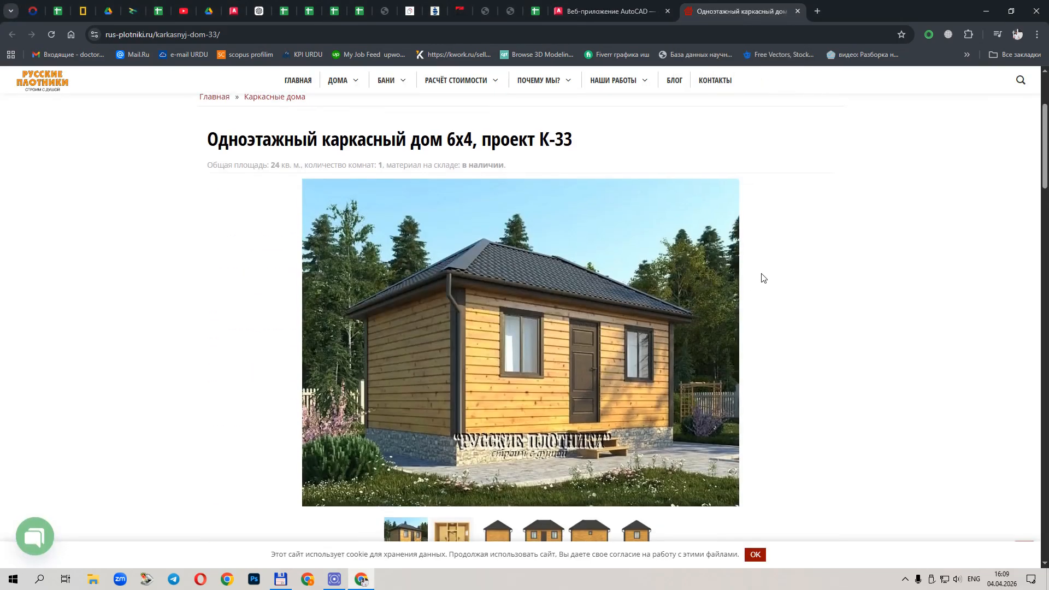
scroll(707, 276, down, 1)
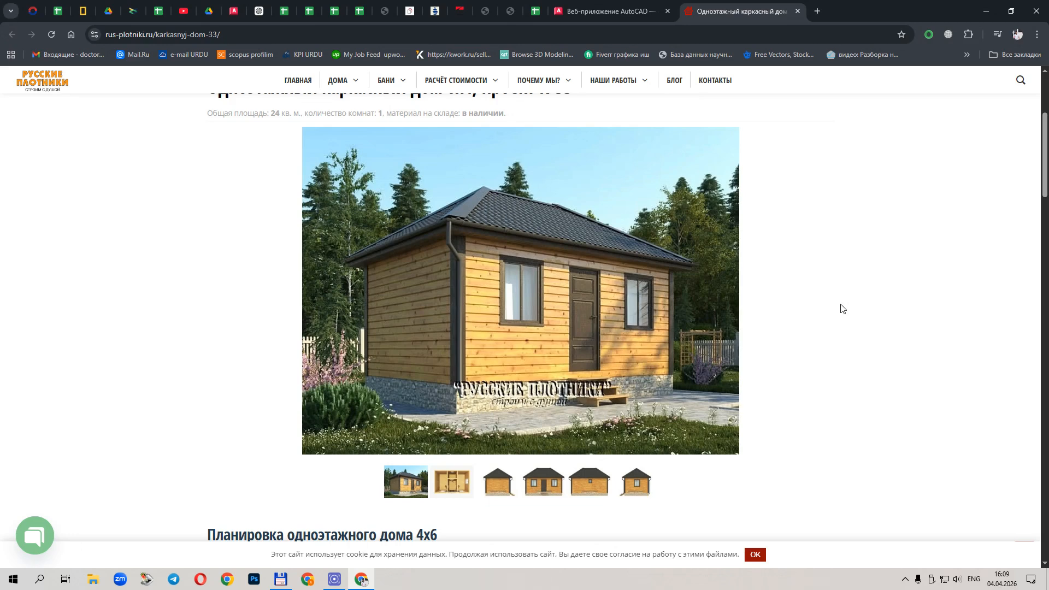
click(445, 488)
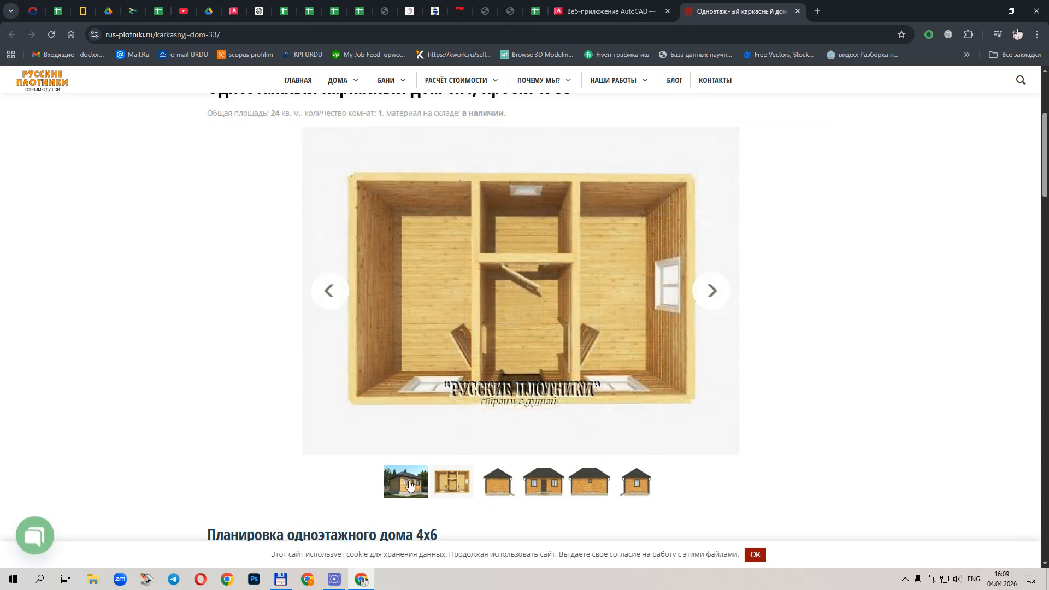
click(408, 485)
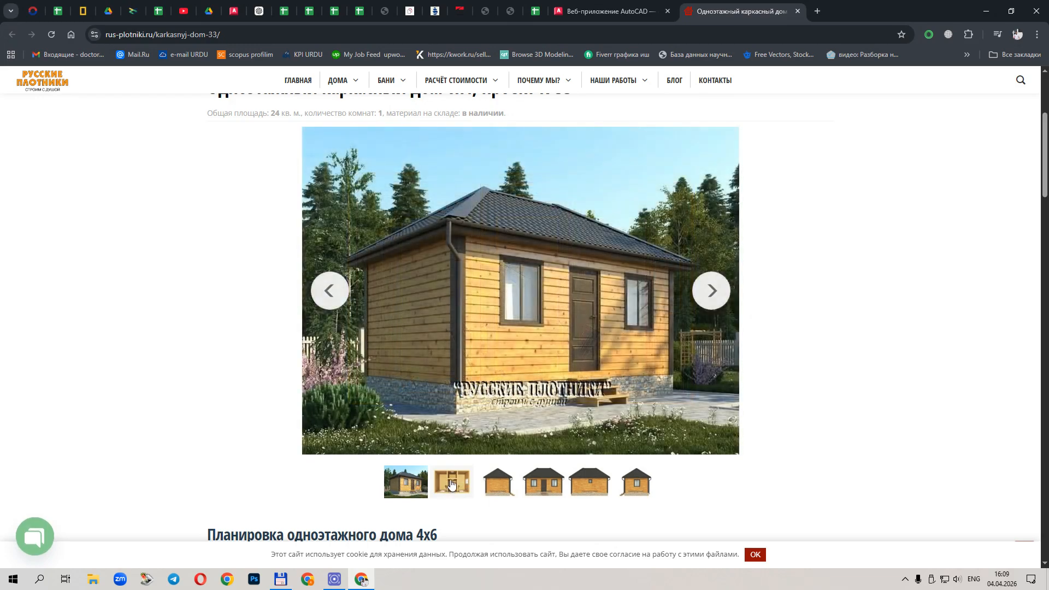
click(458, 485)
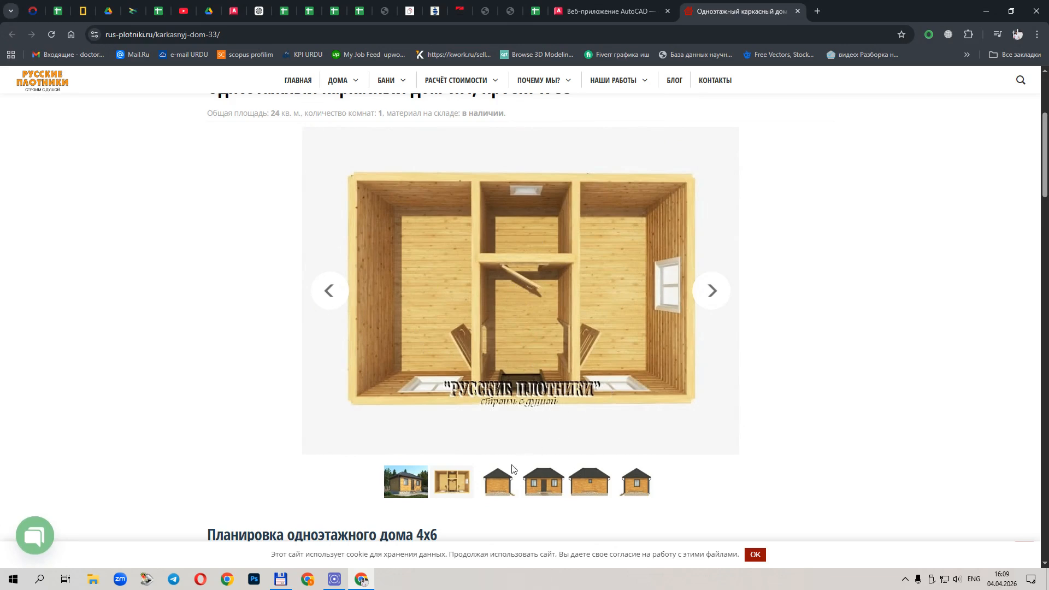
click(501, 482)
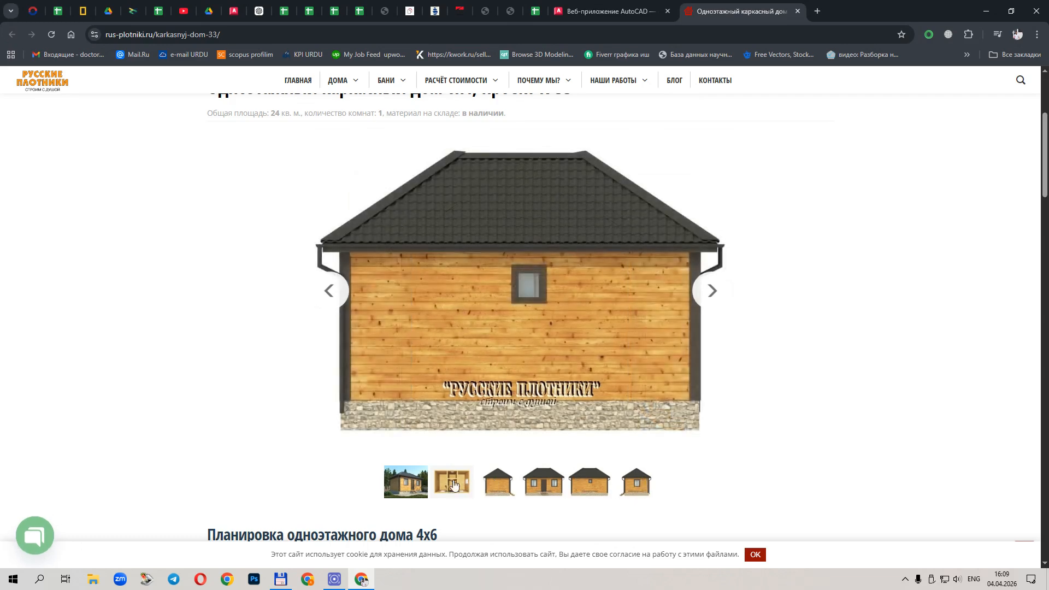
click(452, 482)
Step: Examine the 4x6 floor plan's dimensions and the construction specification of the "Эконом" package on the project page
scroll(461, 464, down, 5)
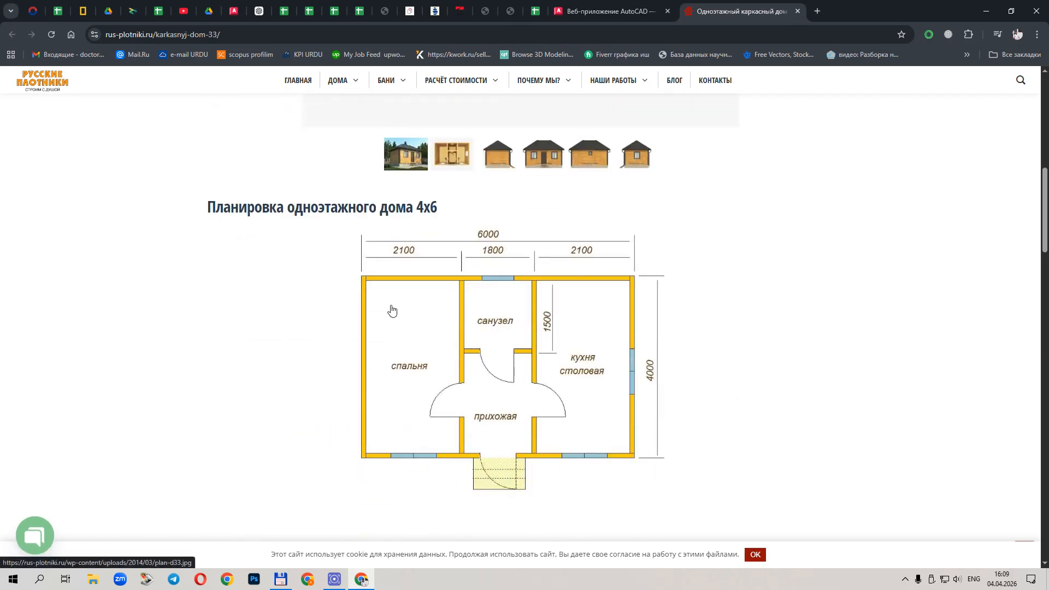
scroll(497, 306, down, 1)
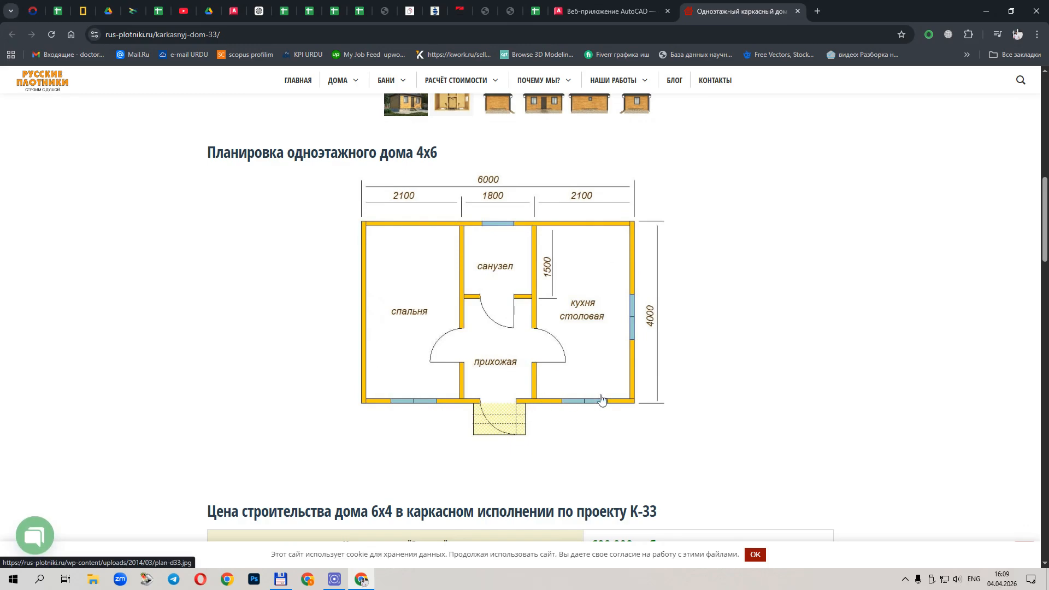
scroll(642, 386, down, 10)
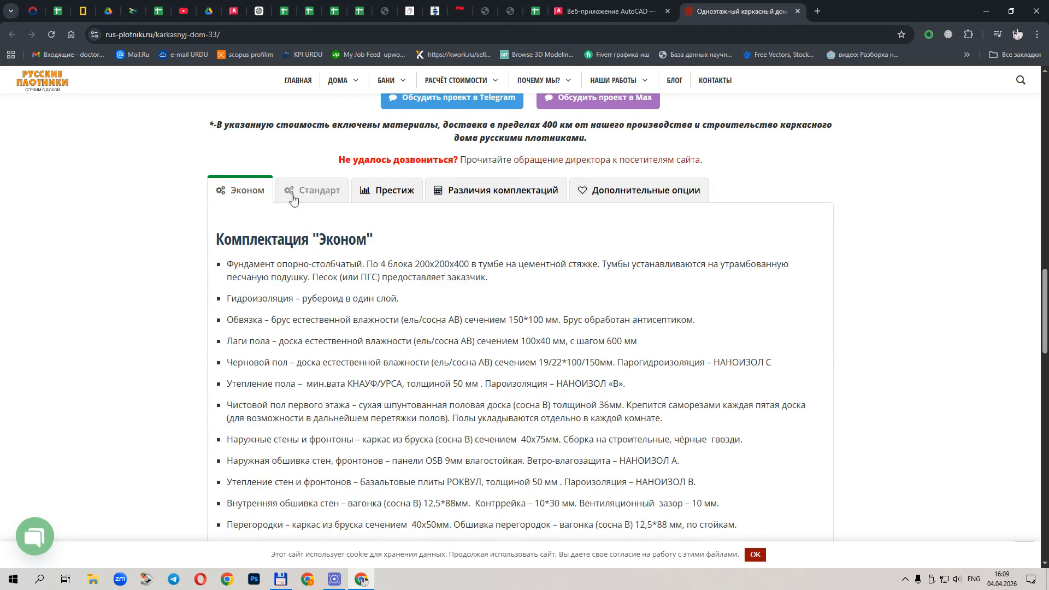
scroll(251, 254, down, 12)
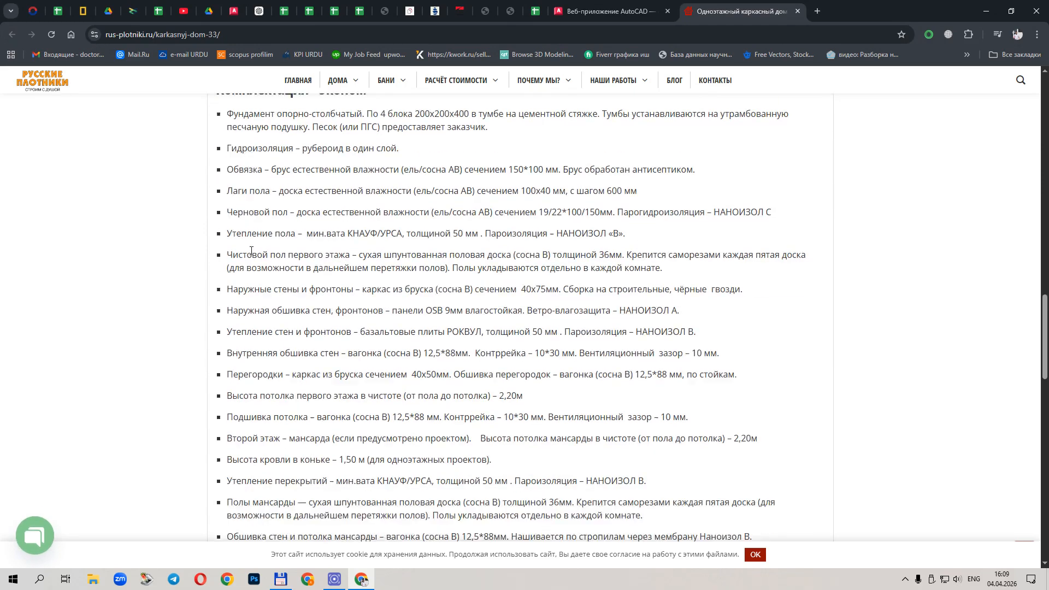
scroll(274, 318, down, 4)
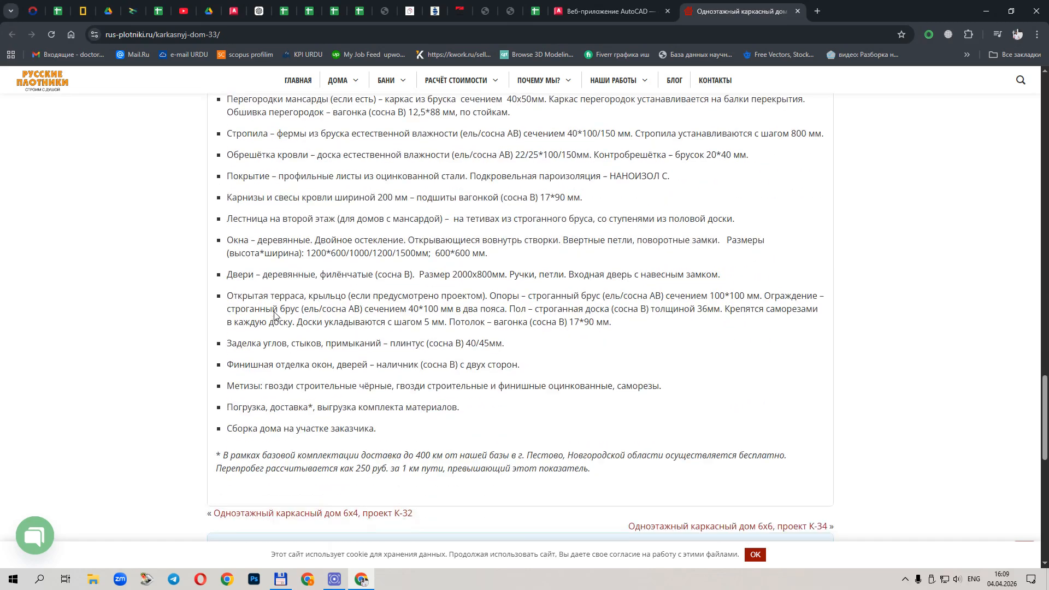
scroll(274, 314, up, 10)
scroll(274, 312, up, 12)
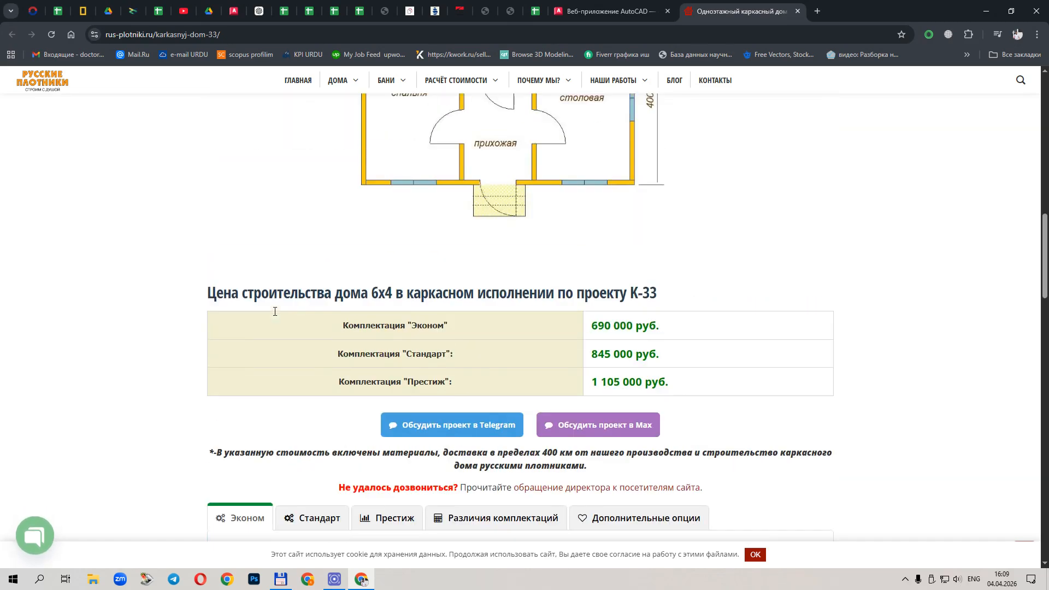
scroll(374, 311, up, 2)
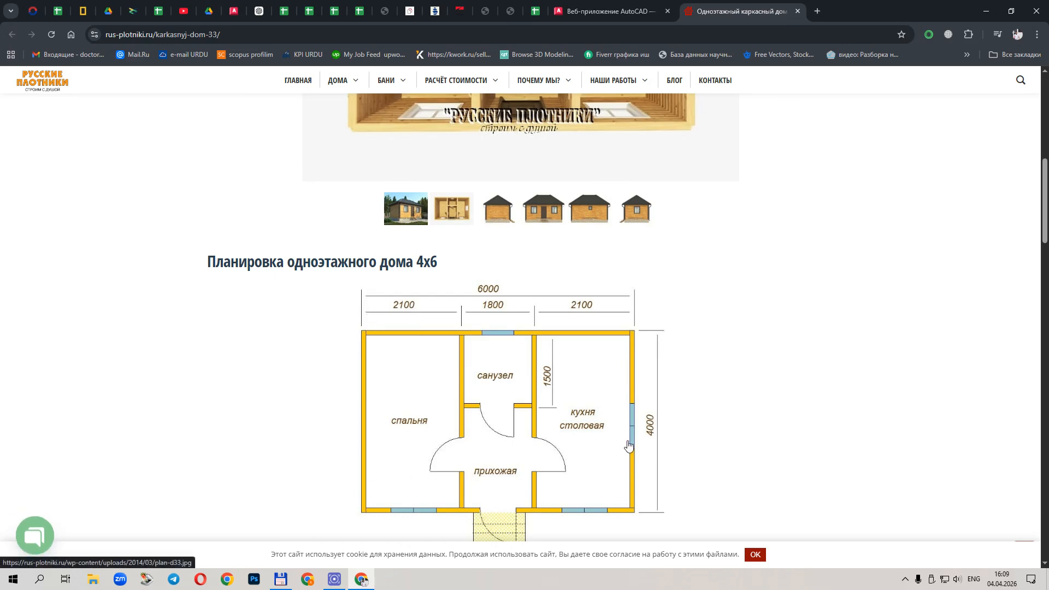
scroll(687, 348, down, 1)
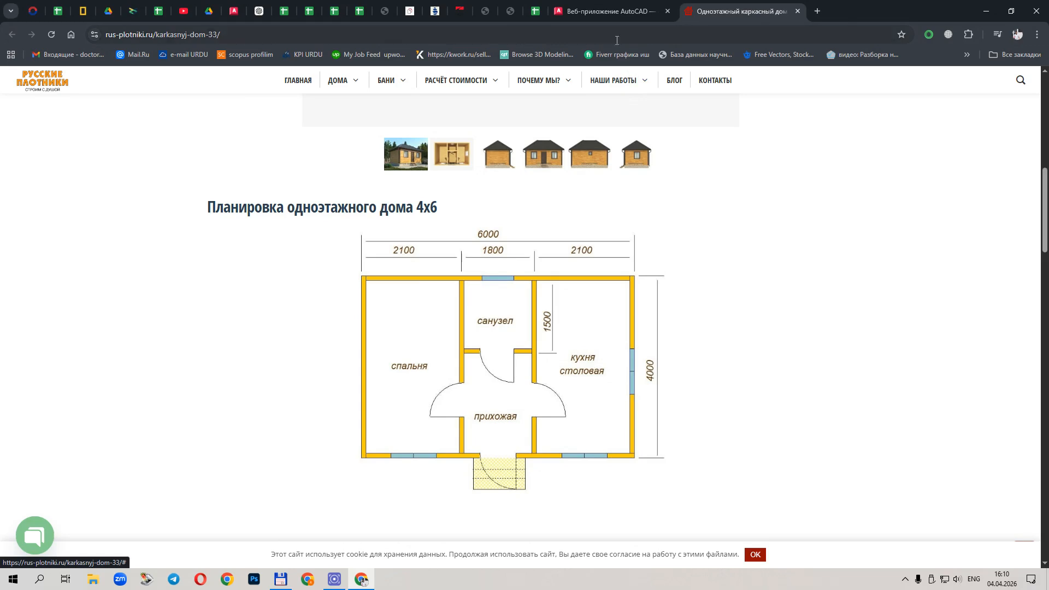
Step: Switch back to AutoCAD Web and draw a vertical 4000-long line downward on the O'qlar layer as the first axis
click(599, 15)
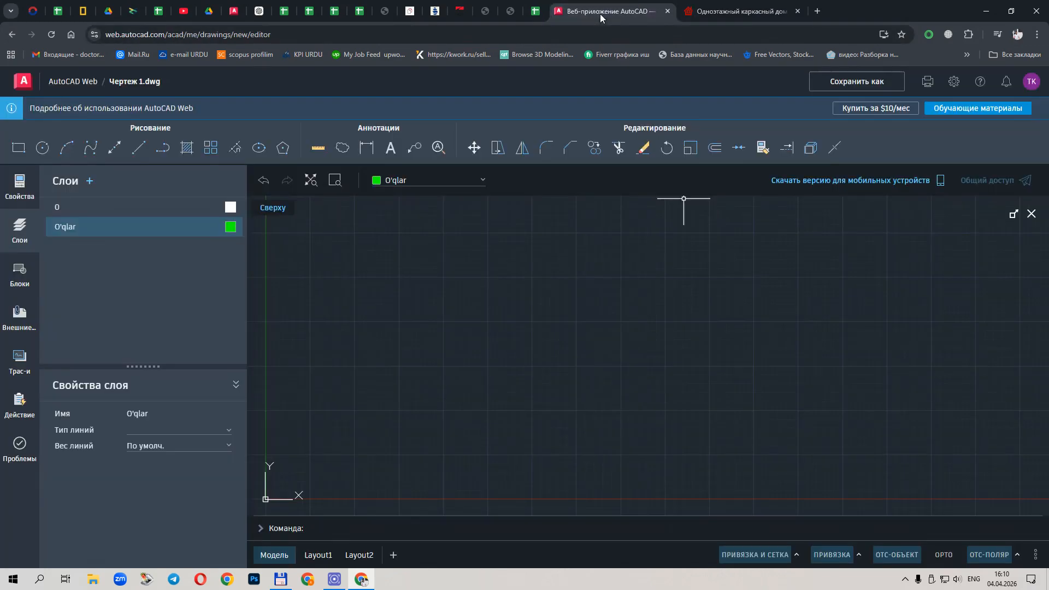
click(82, 228)
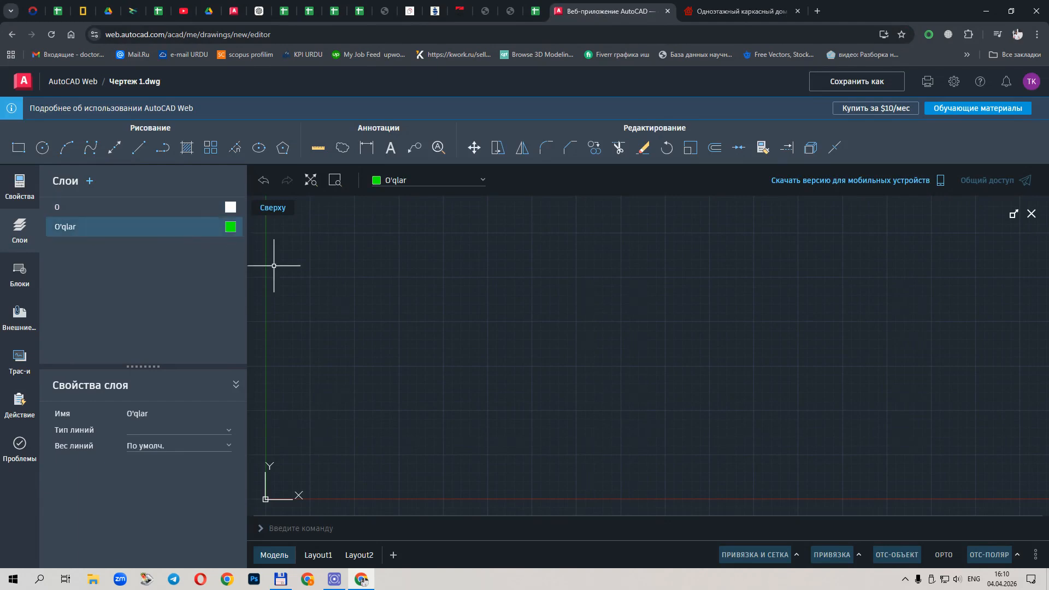
click(141, 150)
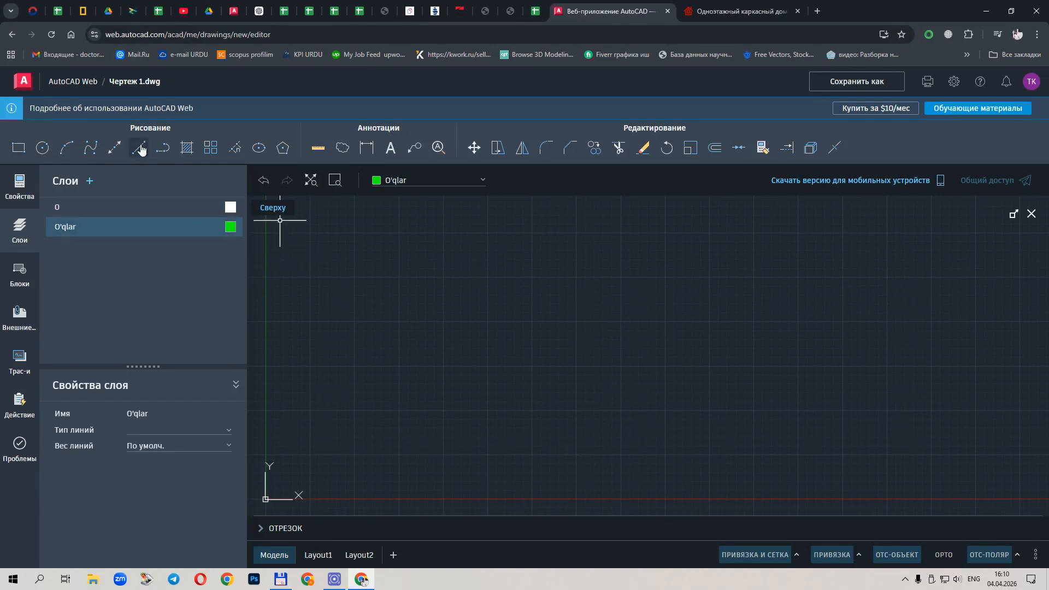
click(355, 231)
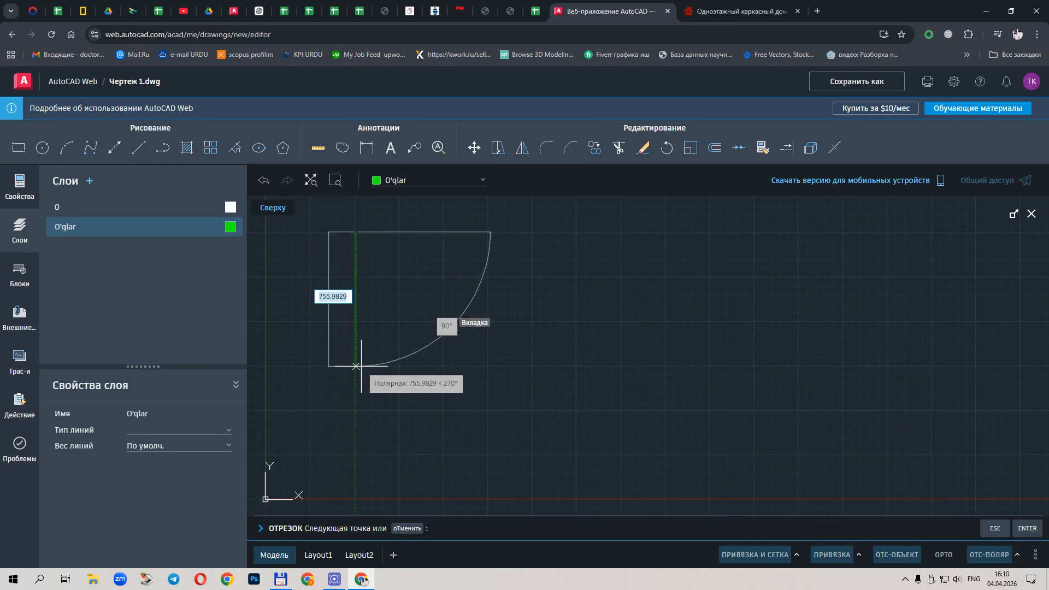
text(4000)
key(Return)
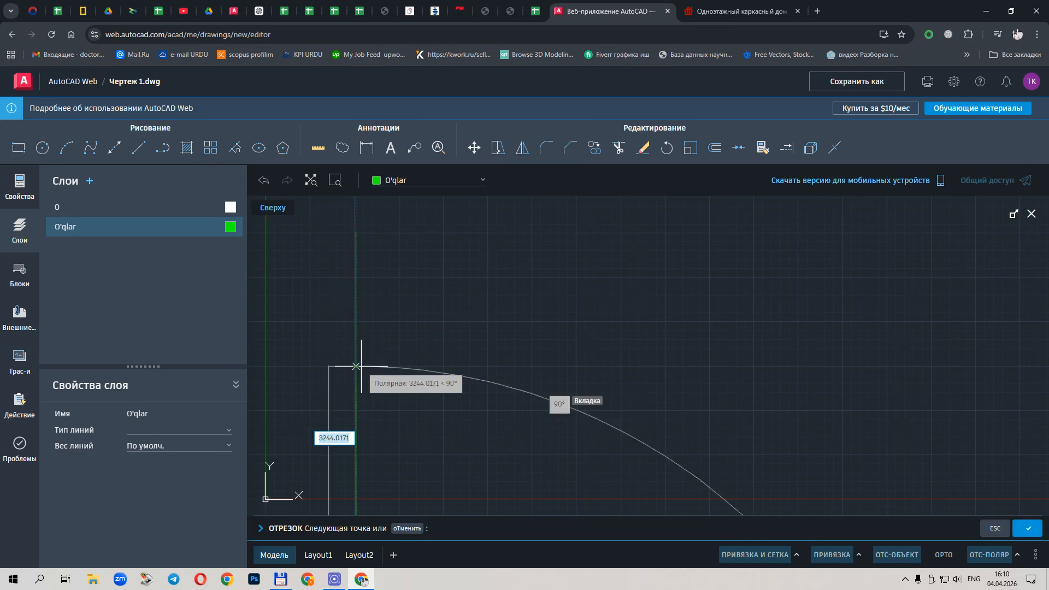
key(Escape)
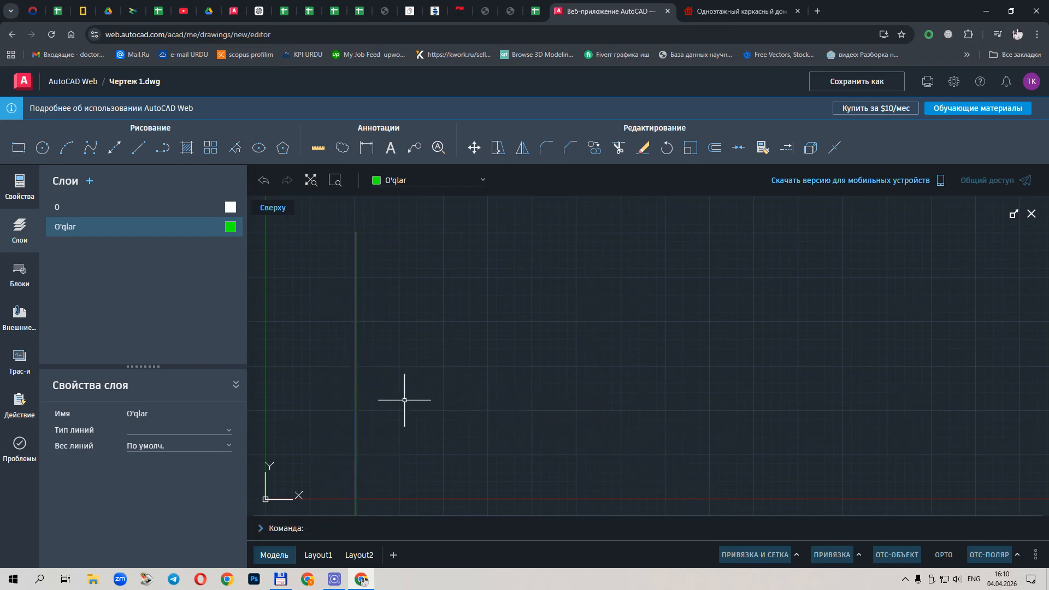
Step: Check the bedroom width on the house plan page and offset the first vertical axis 2100 to the right in AutoCAD Web
scroll(394, 398, down, 5)
scroll(382, 391, down, 4)
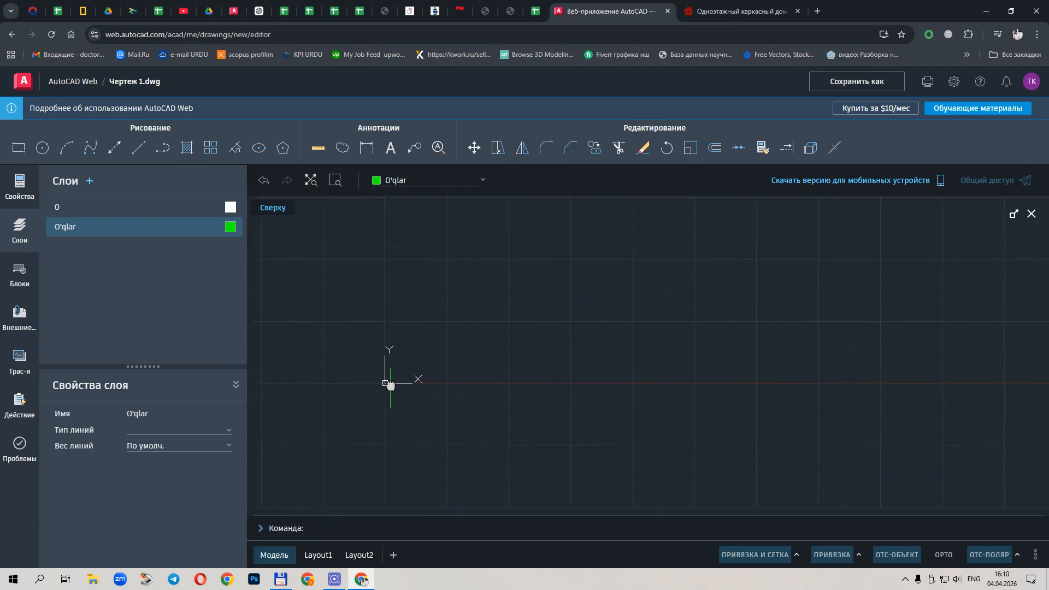
scroll(347, 387, up, 5)
scroll(345, 381, down, 1)
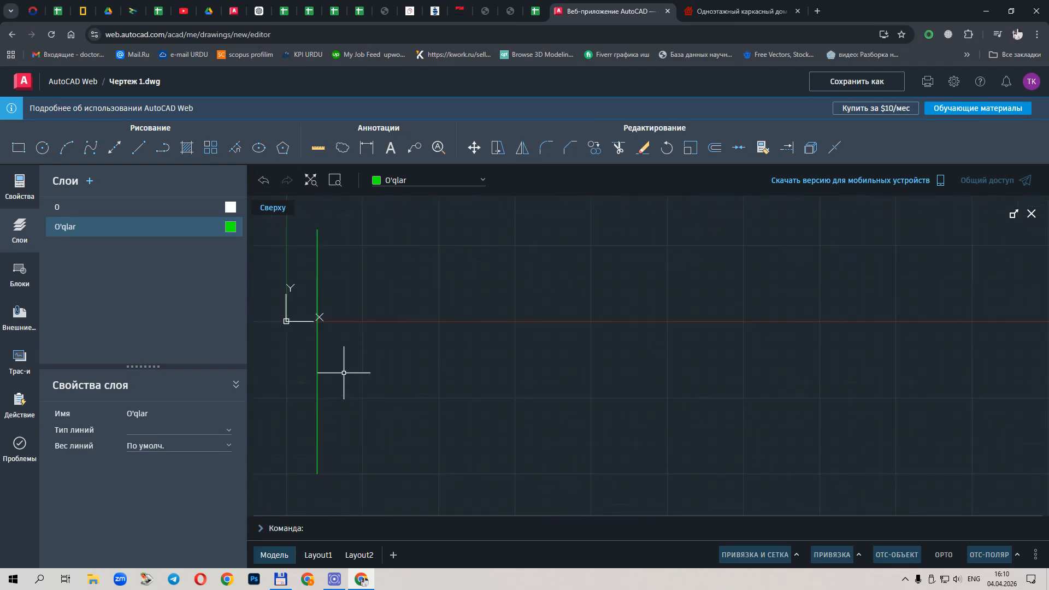
middle_drag(344, 372, 369, 374)
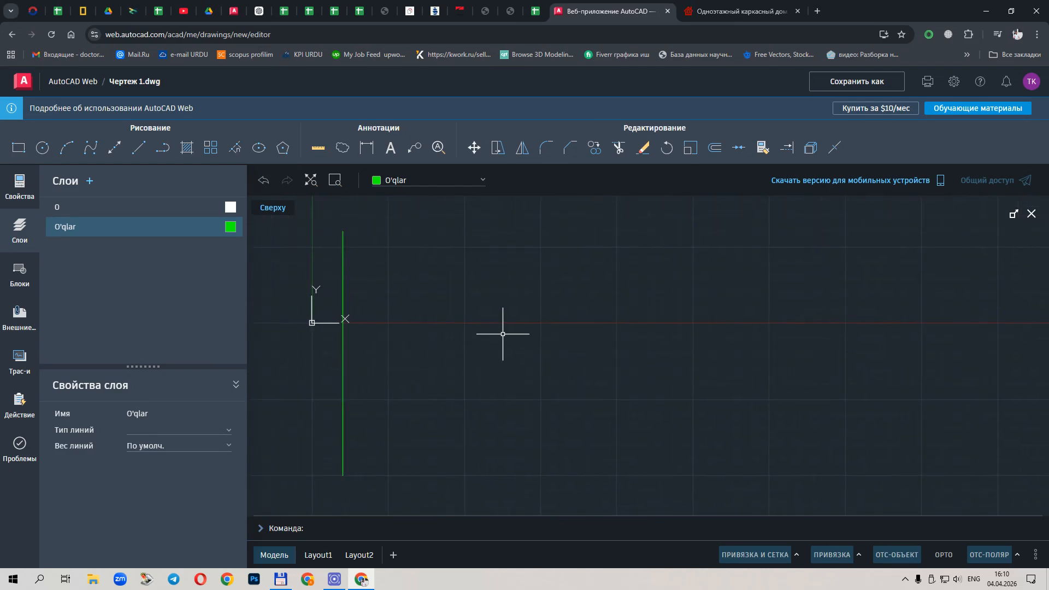
click(714, 149)
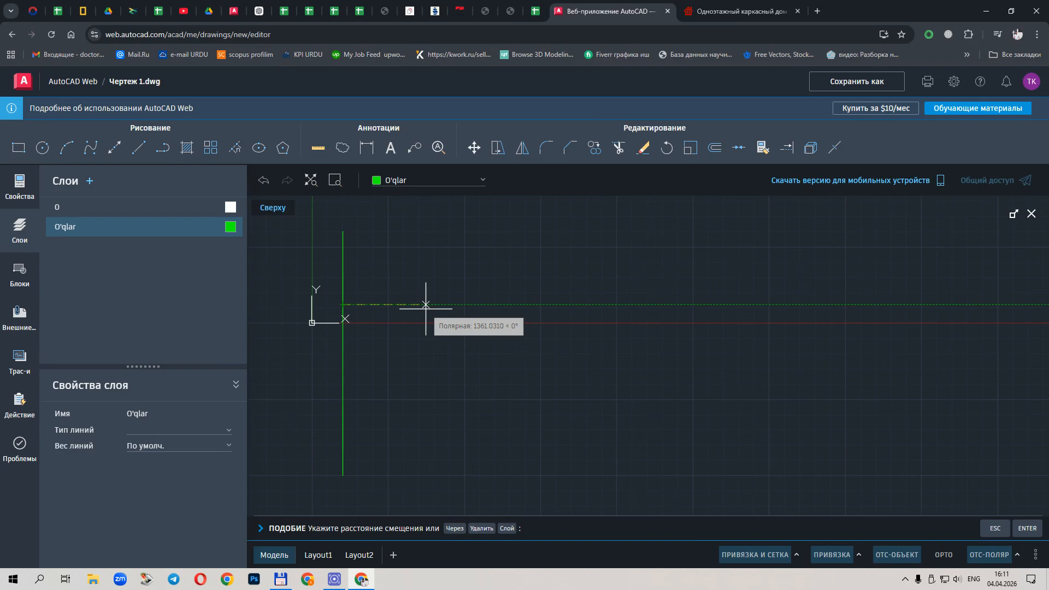
click(718, 12)
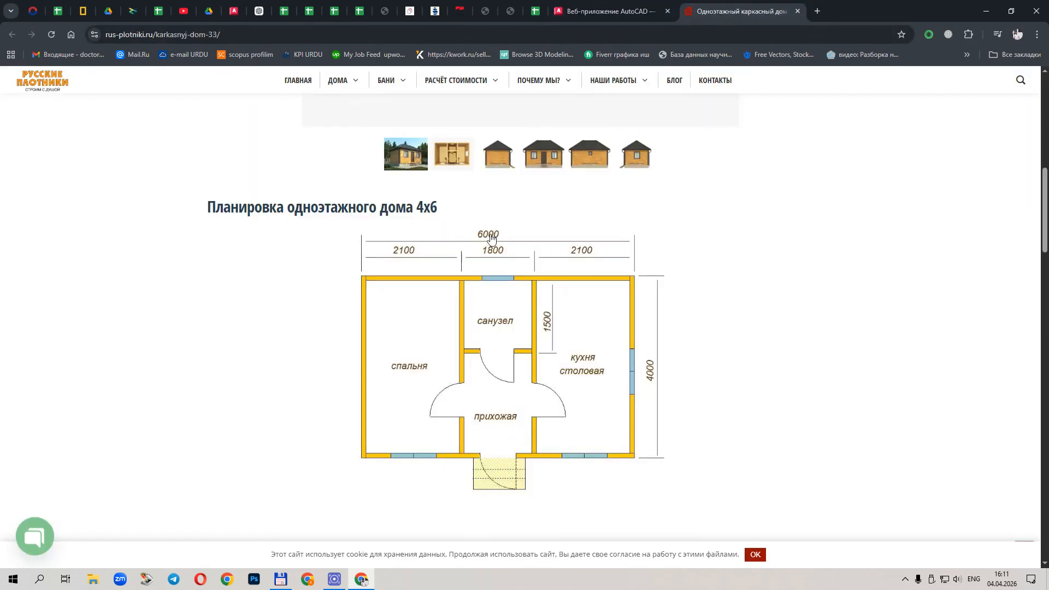
click(593, 12)
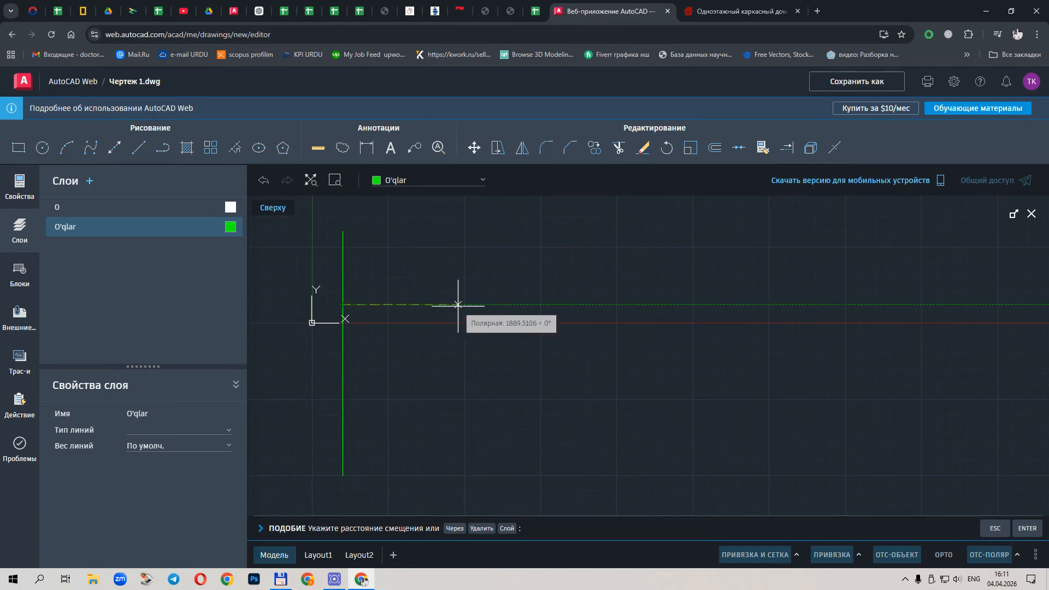
key(Return)
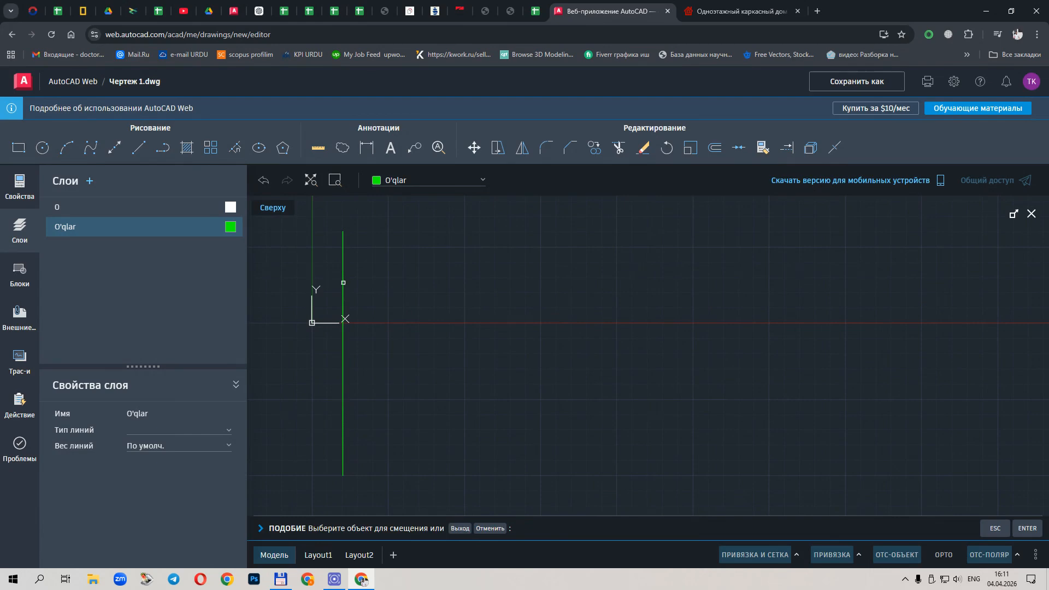
click(342, 282)
click(452, 290)
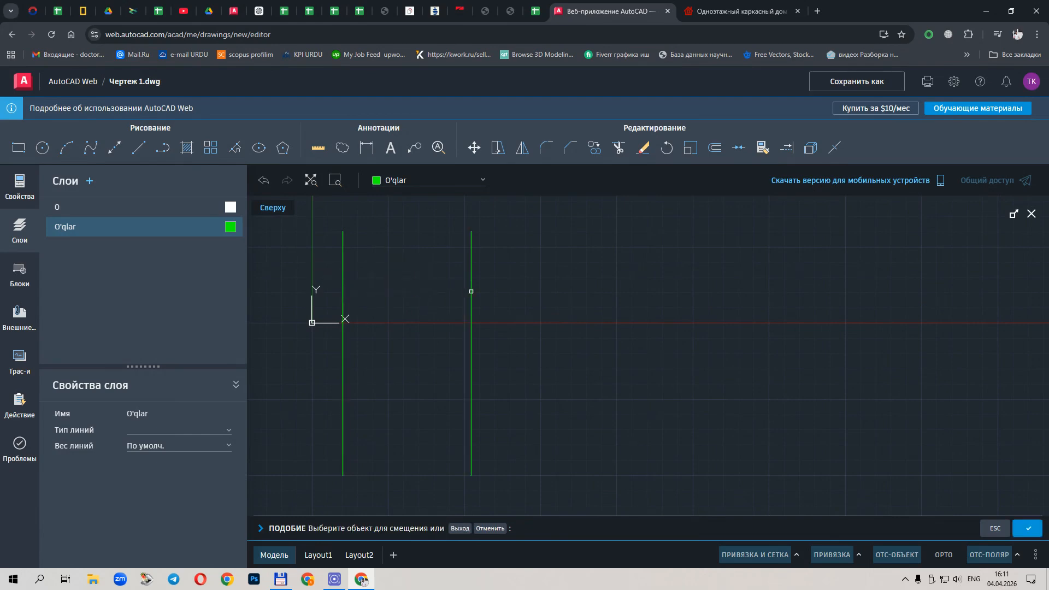
Step: Offset the second vertical axis 1800 to the right and the resulting third axis another 2100 to the right
click(471, 291)
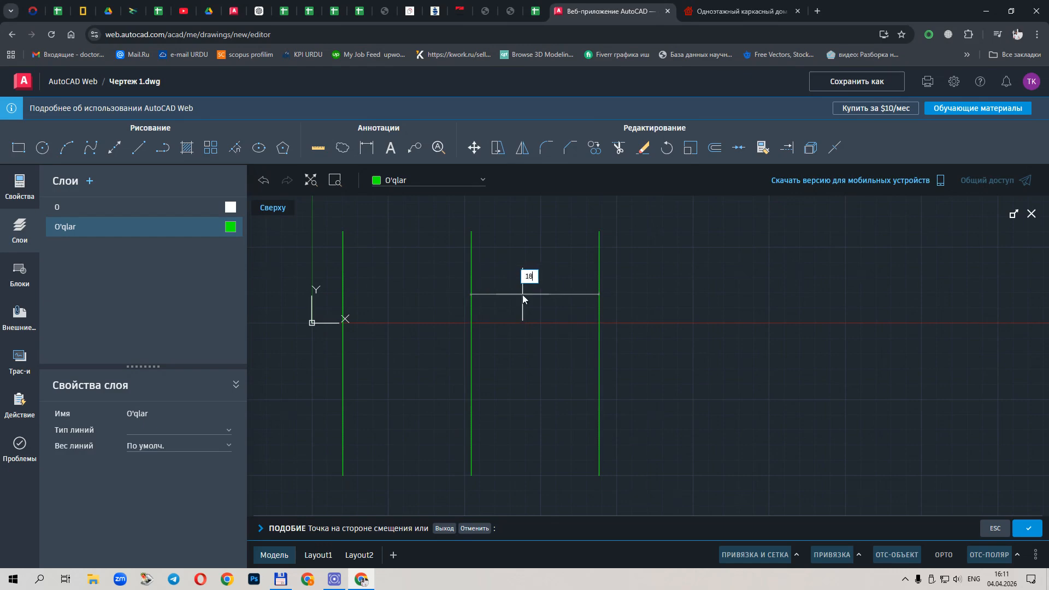
key(Return)
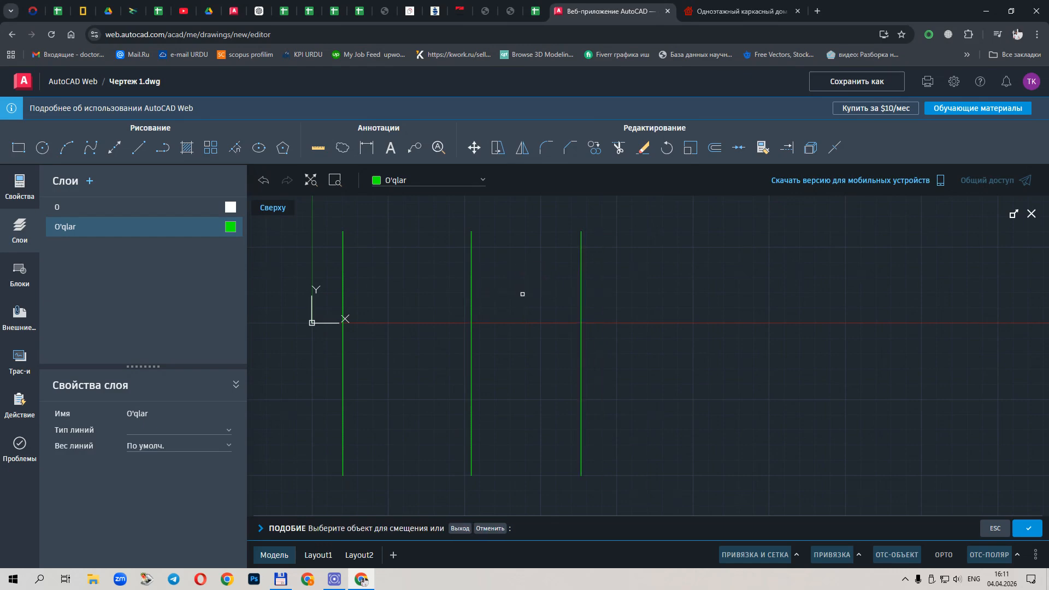
click(581, 300)
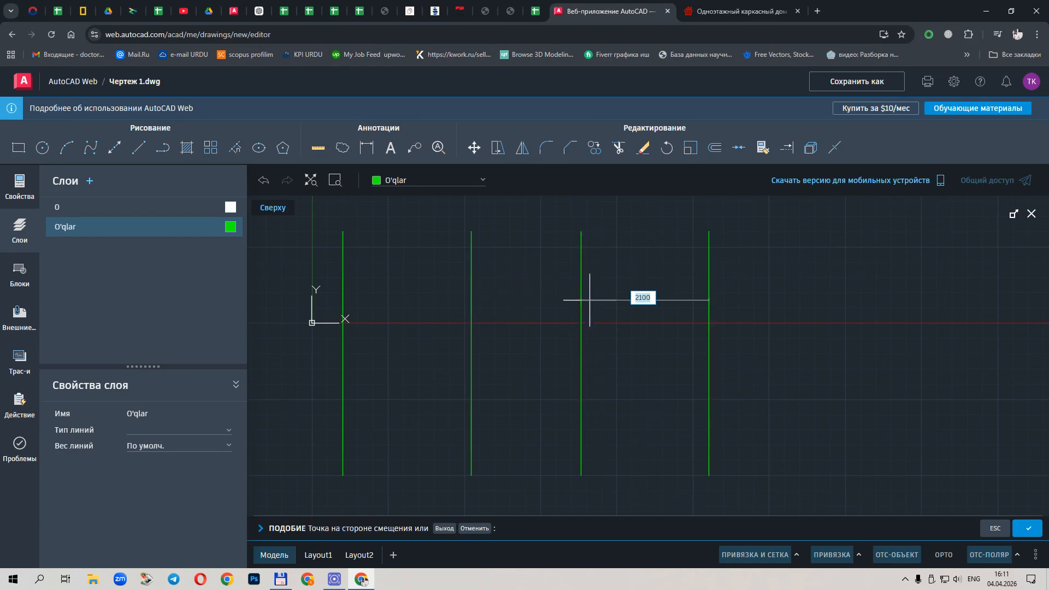
click(627, 300)
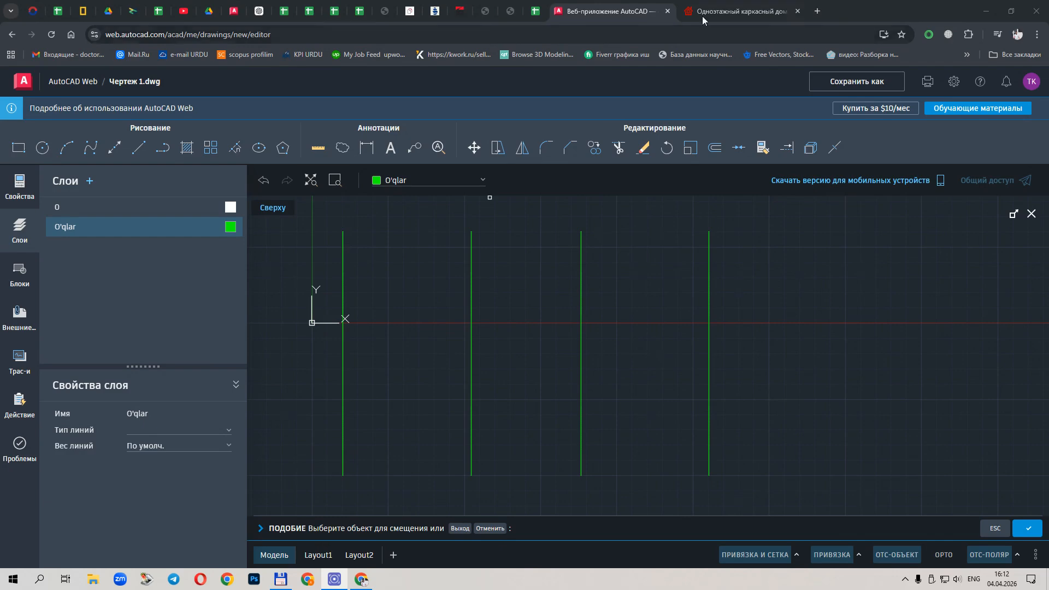
Step: Check the floor plan on the project page and draw a 6000-long horizontal axis rightward from the first vertical axis's upper end in AutoCAD Web
click(732, 12)
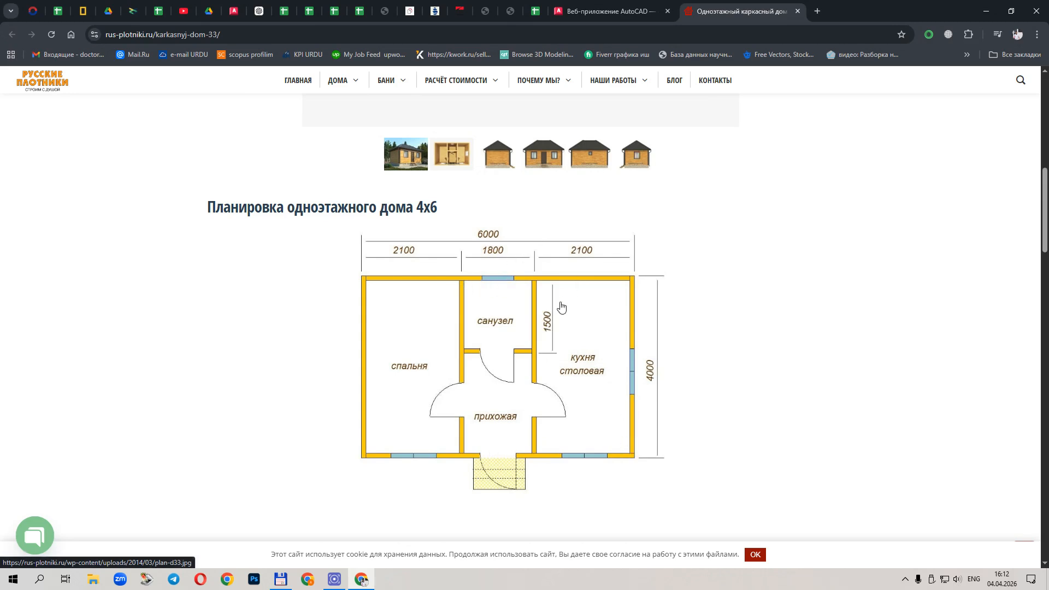
click(609, 12)
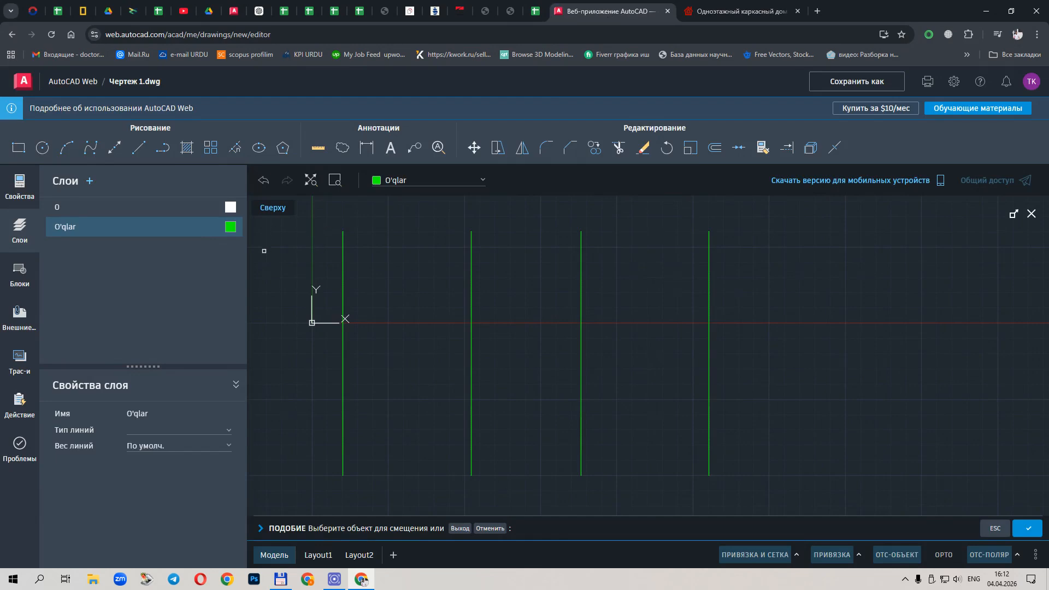
click(139, 148)
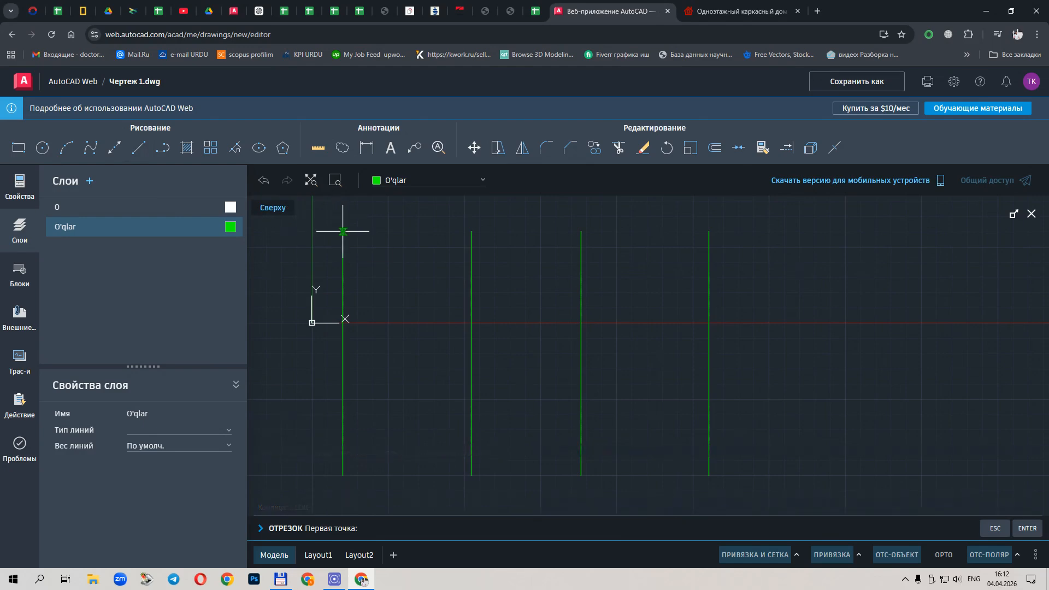
click(343, 231)
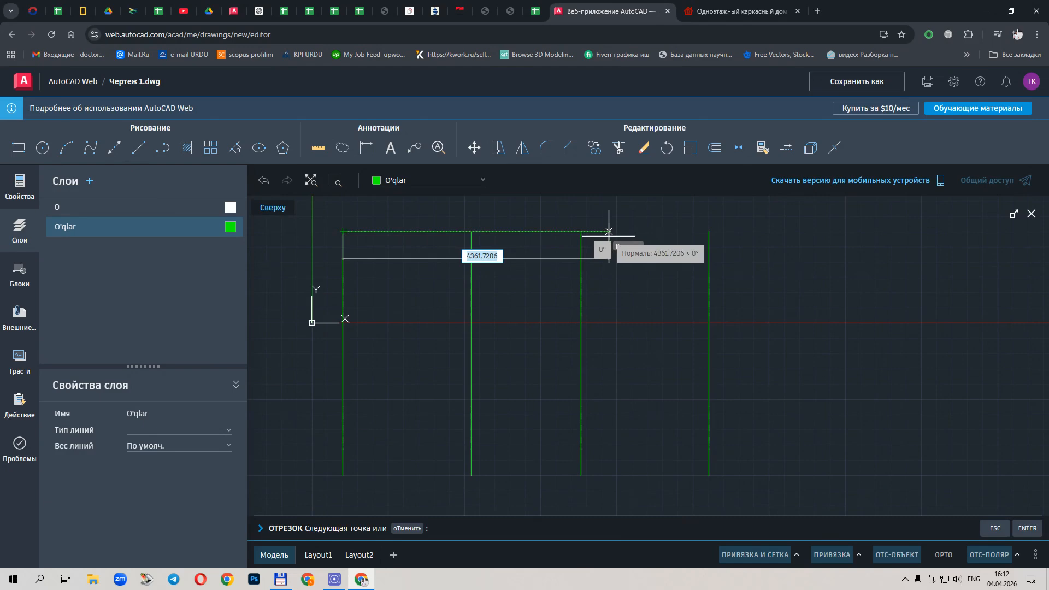
text(6000)
key(Return)
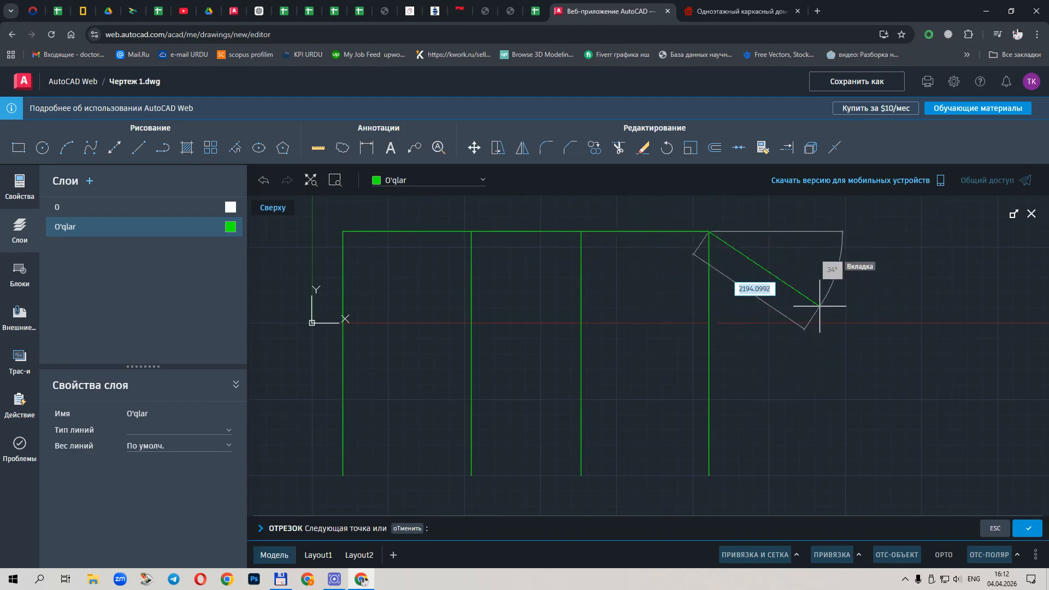
key(Escape)
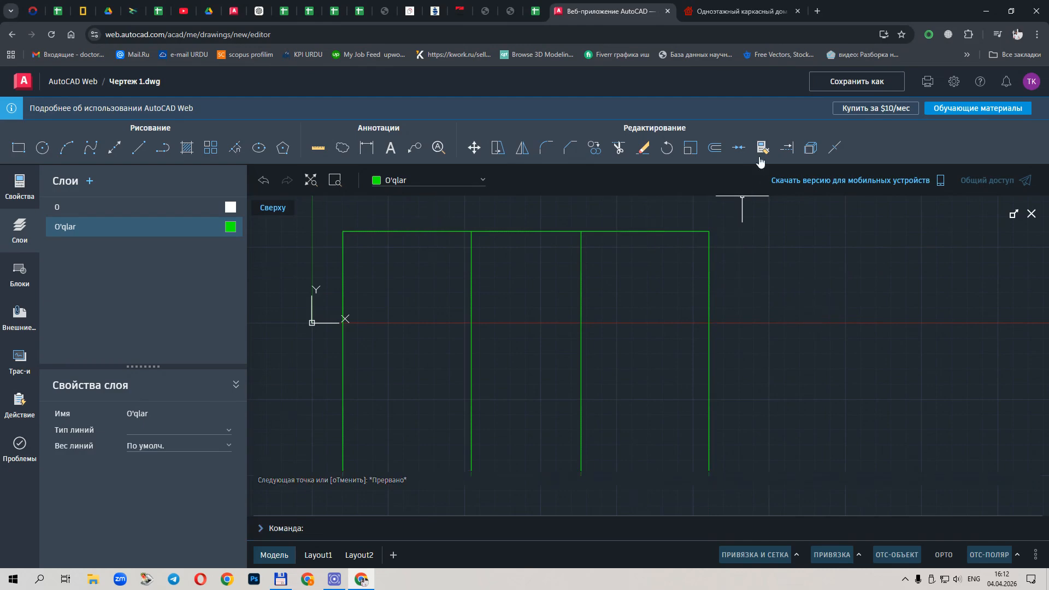
Step: Offset the upper horizontal axis 1500 downward for the bathroom partition axis
click(714, 152)
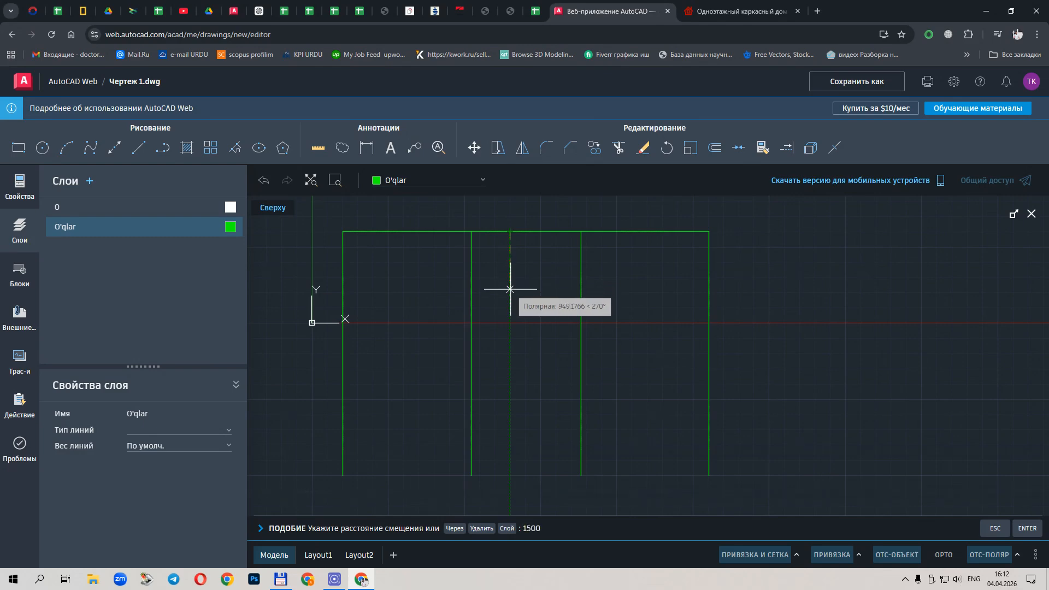
key(Return)
click(522, 232)
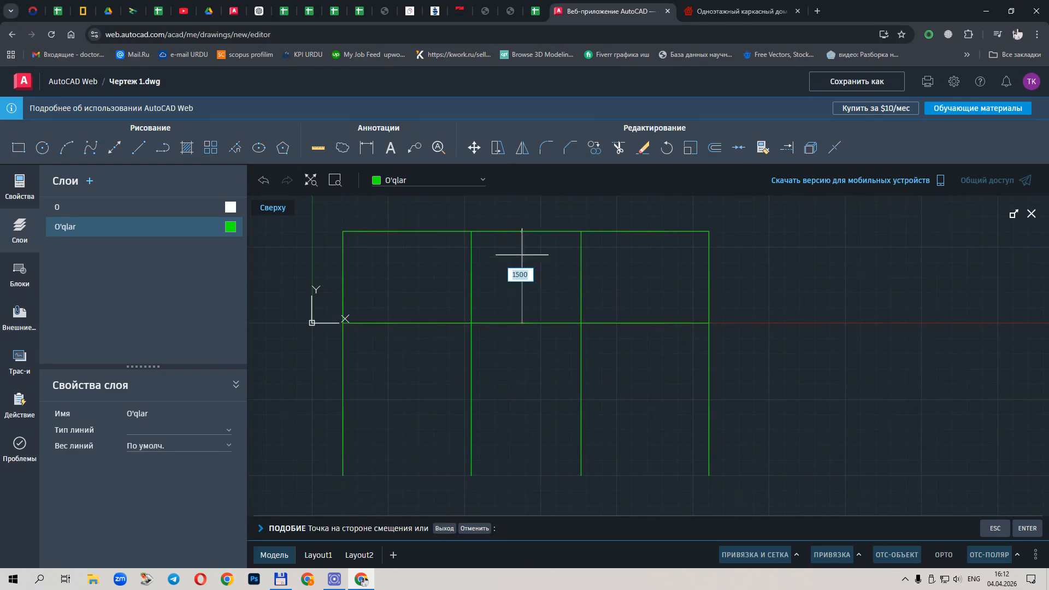
click(521, 310)
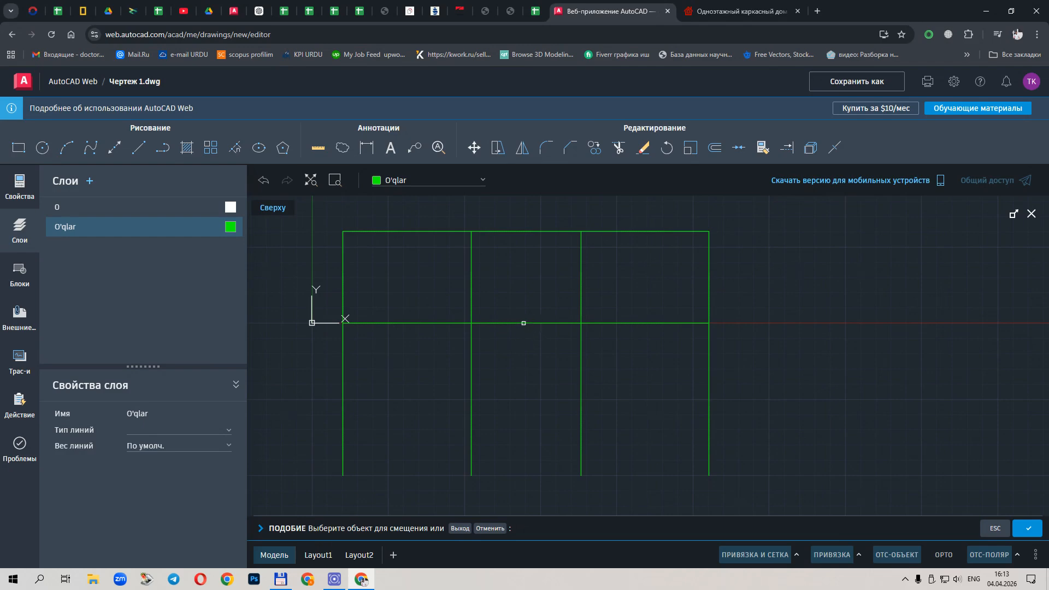
Step: Offset the middle horizontal axis 2500 downward to close the grid along the lower ends of the vertical axes
click(523, 323)
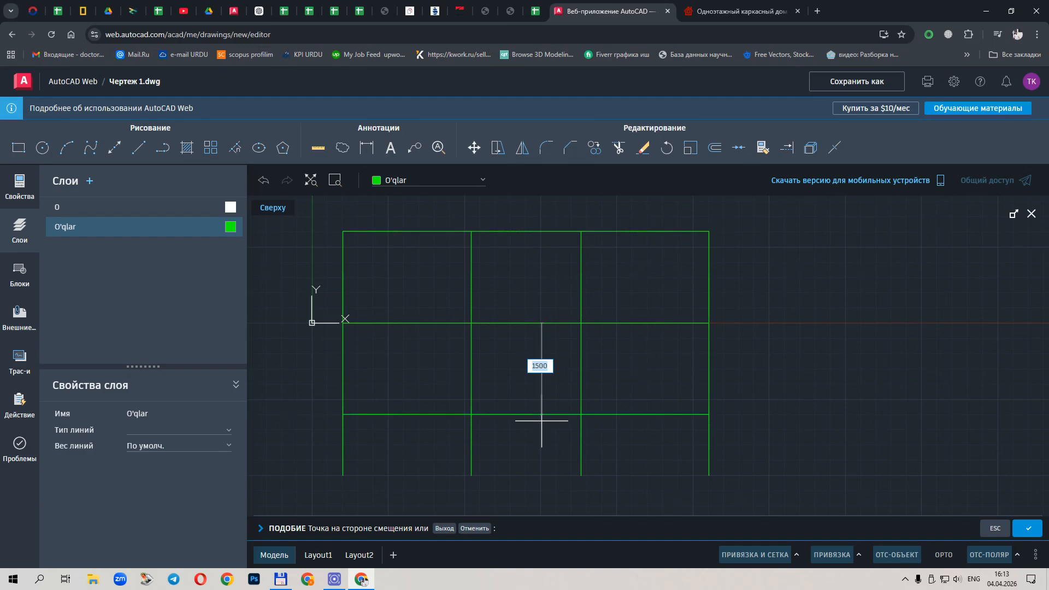
text(2500)
key(Return)
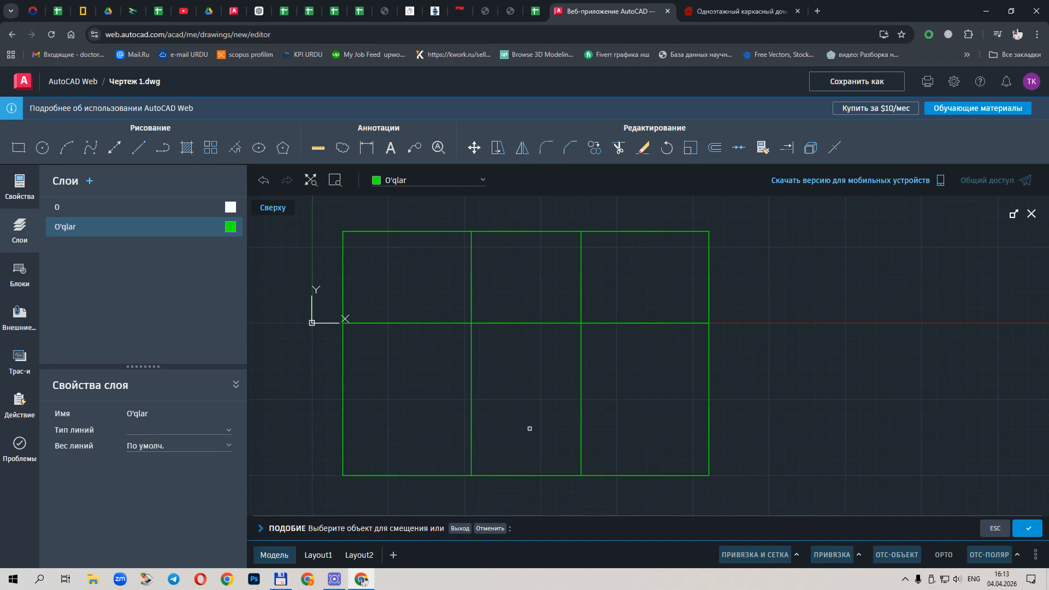
key(Escape)
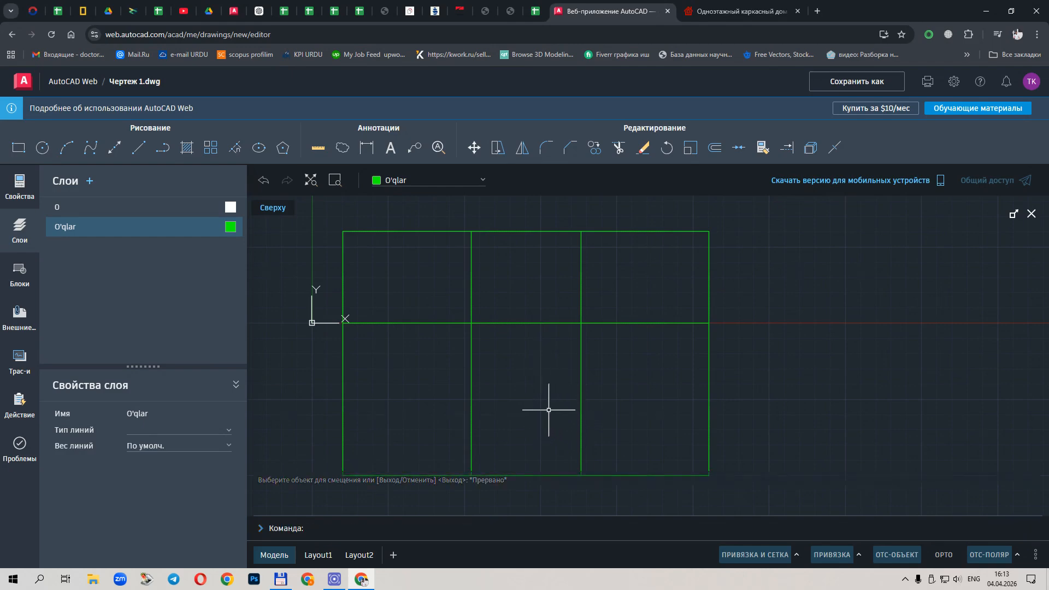
Step: Inspect the axis grid's dash-dot linetype up close and compare the grid with the 4x6 floor plan on the project page
scroll(471, 473, up, 5)
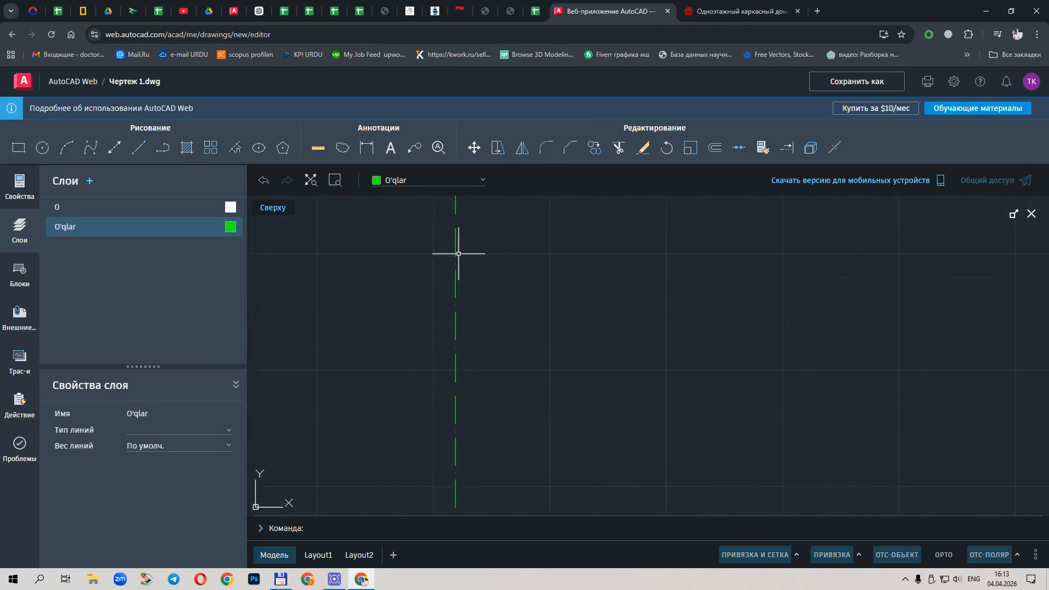
scroll(456, 287, down, 2)
scroll(457, 287, down, 9)
middle_drag(500, 339, 487, 486)
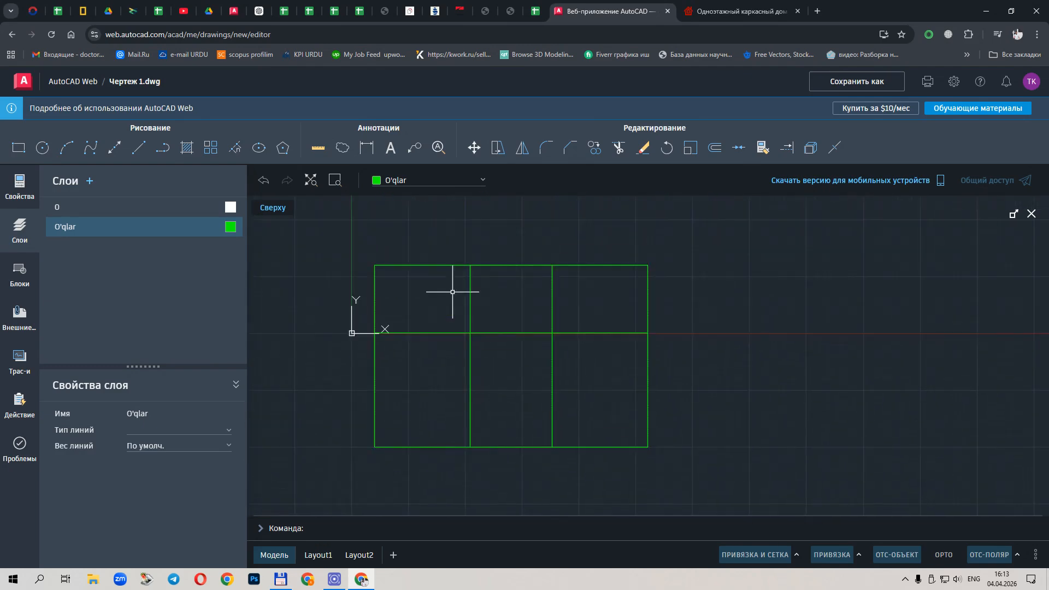
scroll(462, 304, up, 2)
scroll(463, 330, down, 4)
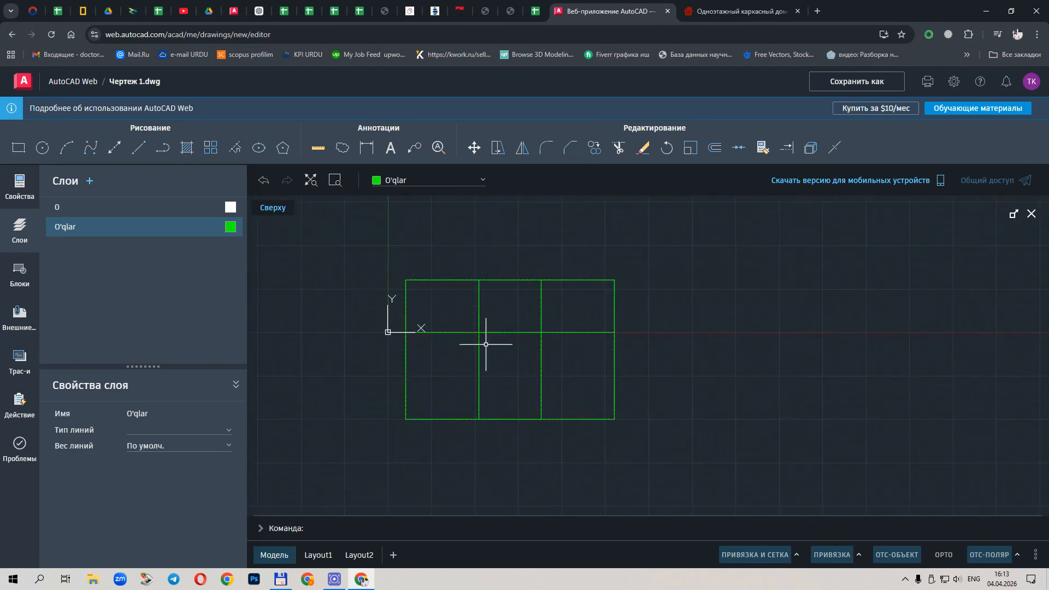
key(ctrl+Tab)
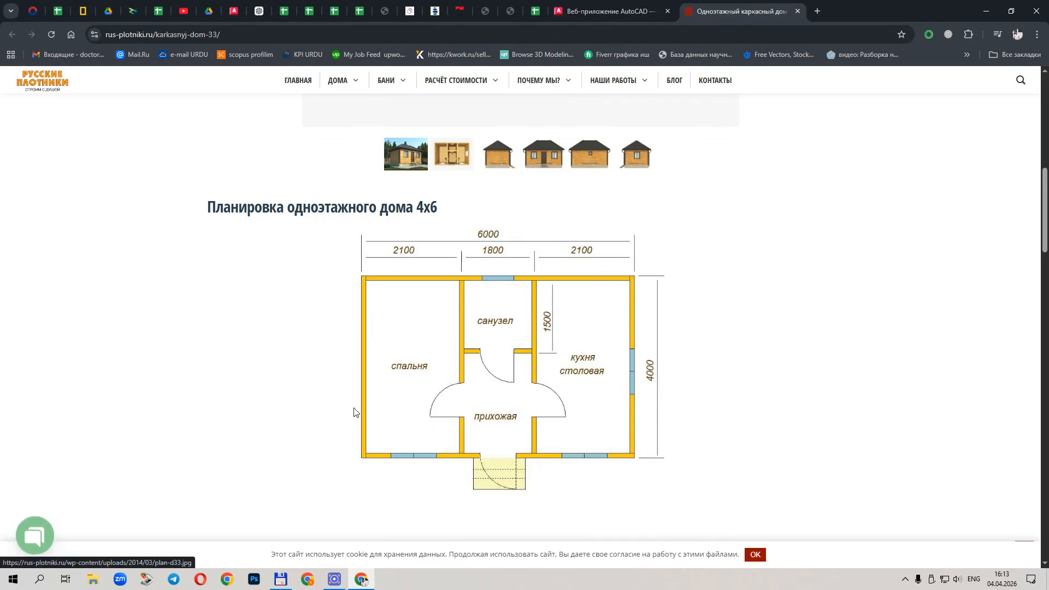
click(621, 12)
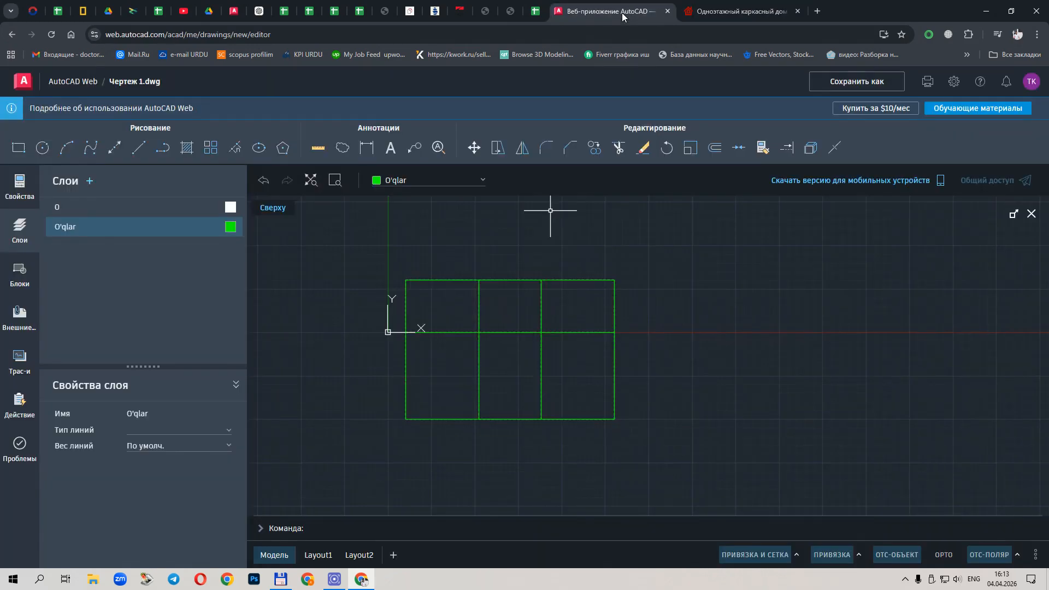
scroll(495, 328, up, 2)
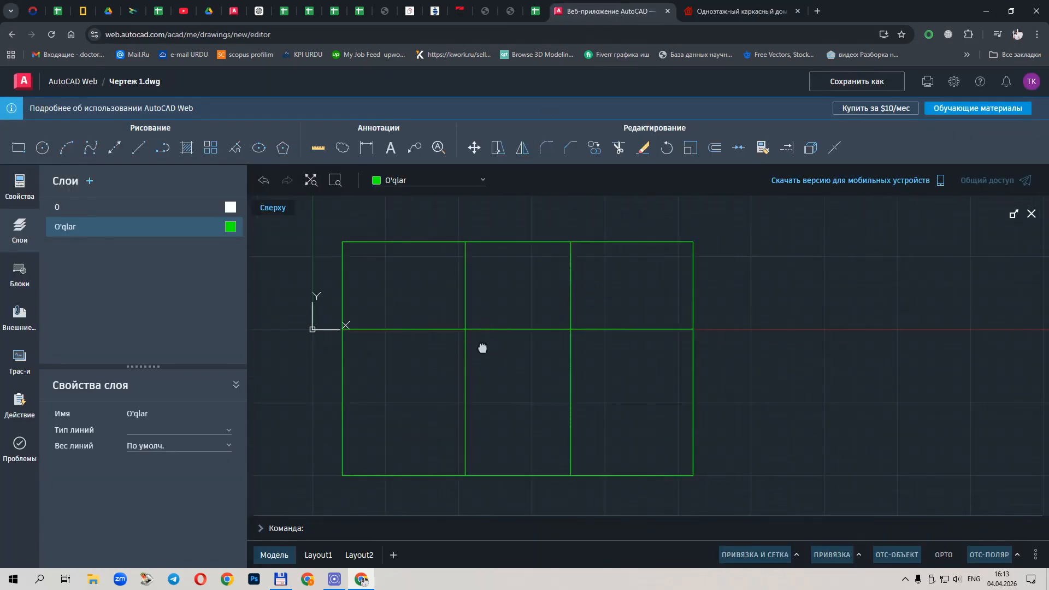
middle_drag(482, 346, 494, 346)
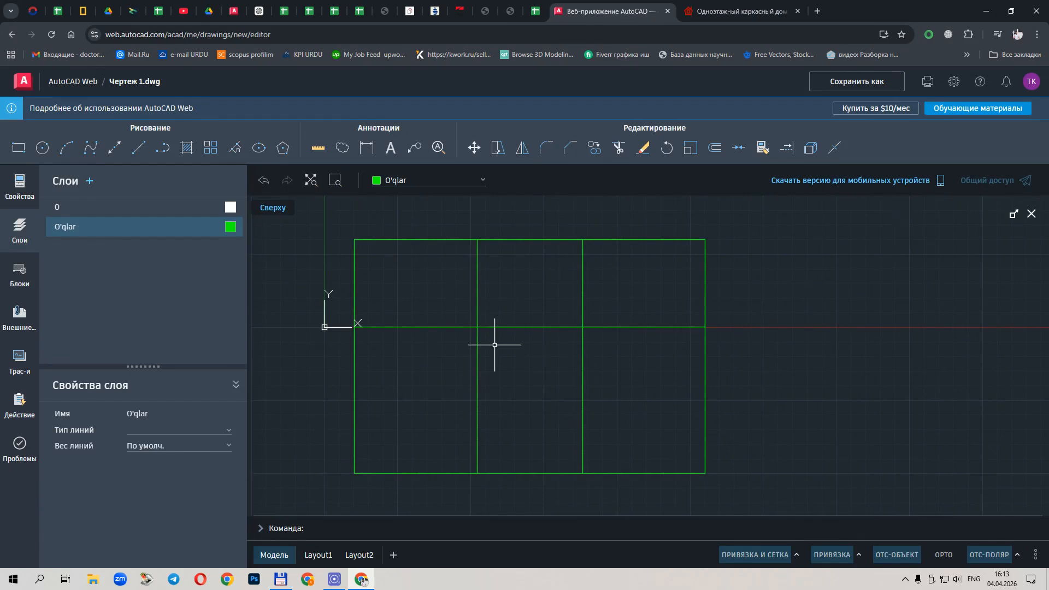